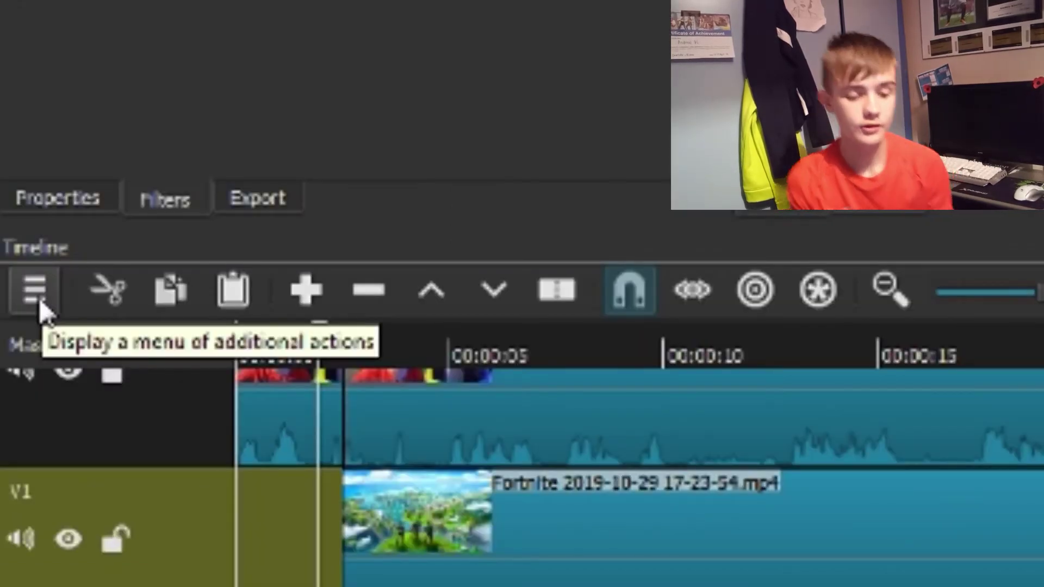
- Add audio track A1 and place LAKEY INSPIRED - Chill Day.mp4 on it at the Fortnite clip's start
click(39, 298)
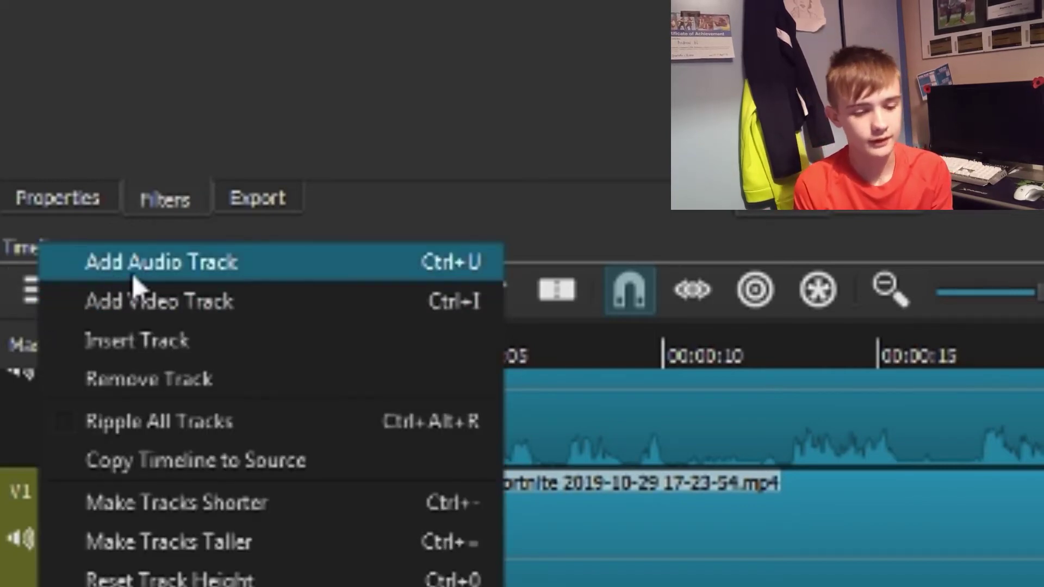
click(132, 274)
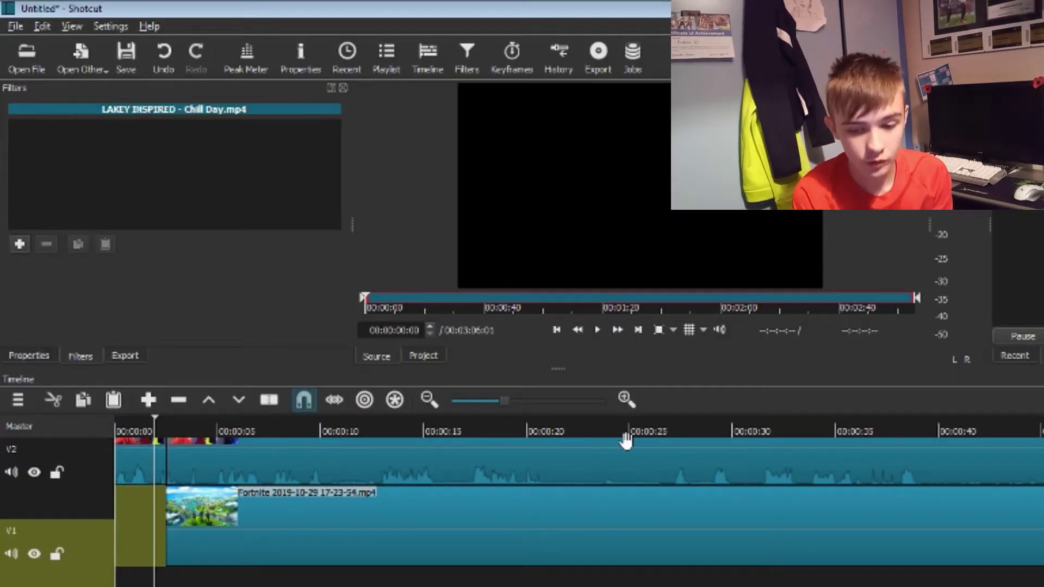
scroll(522, 509, down, 3)
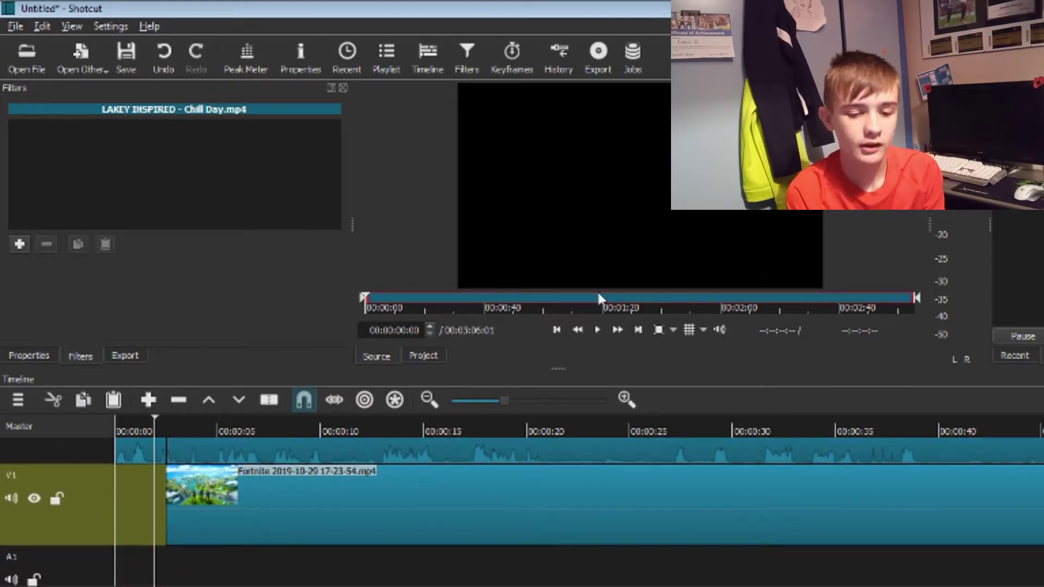
drag(578, 273, 164, 557)
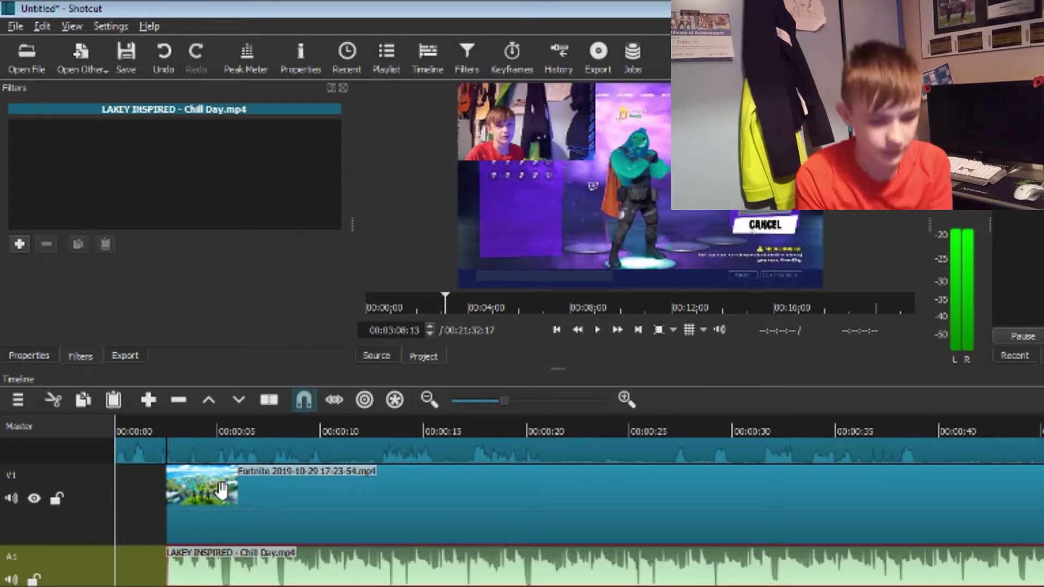
- Apply an audio Gain / Volume filter to the Chill Day music clip, leaving it at 0.0 dB
click(159, 430)
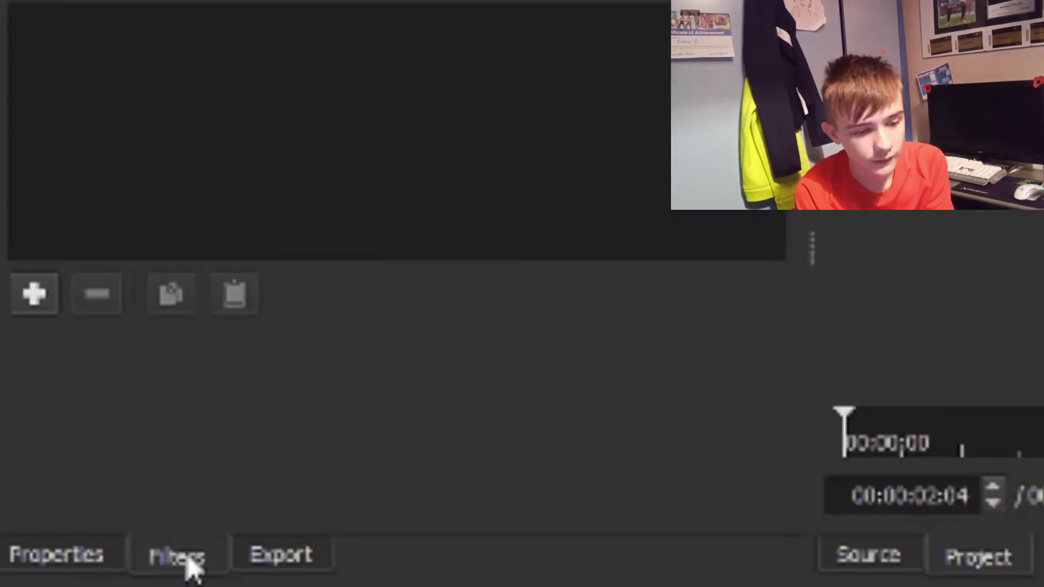
click(80, 356)
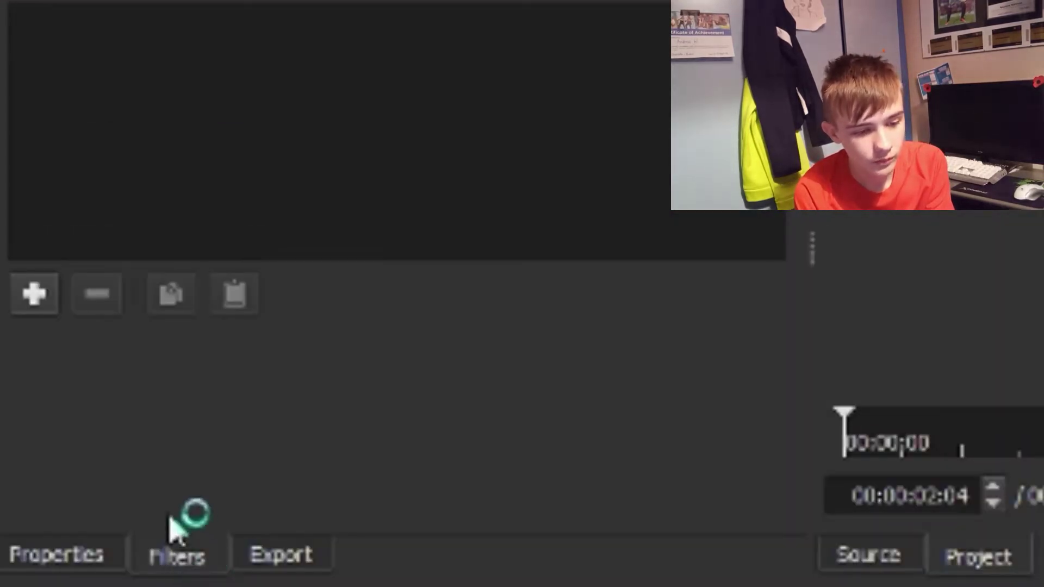
click(46, 306)
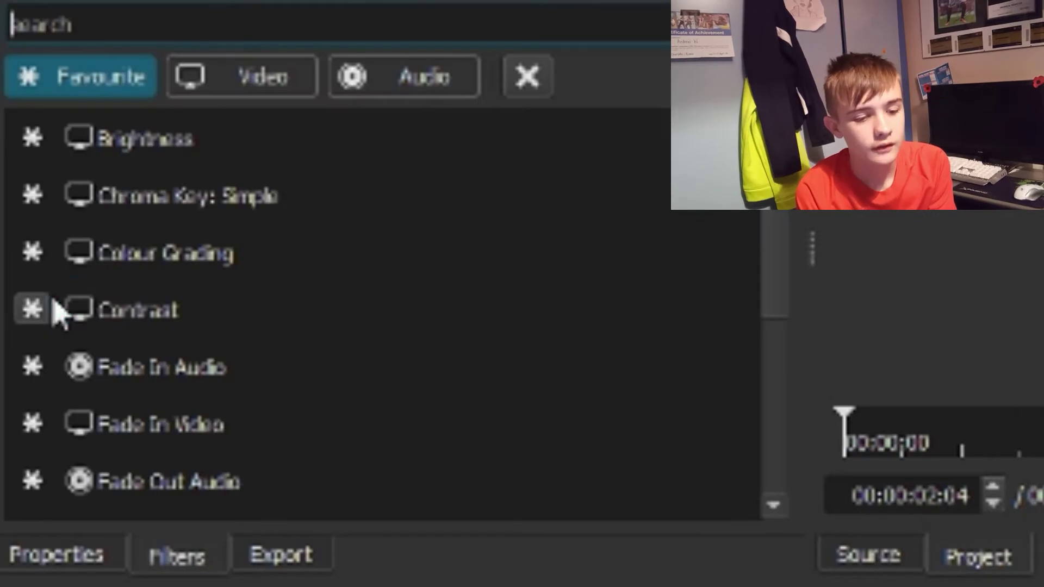
click(411, 79)
click(397, 91)
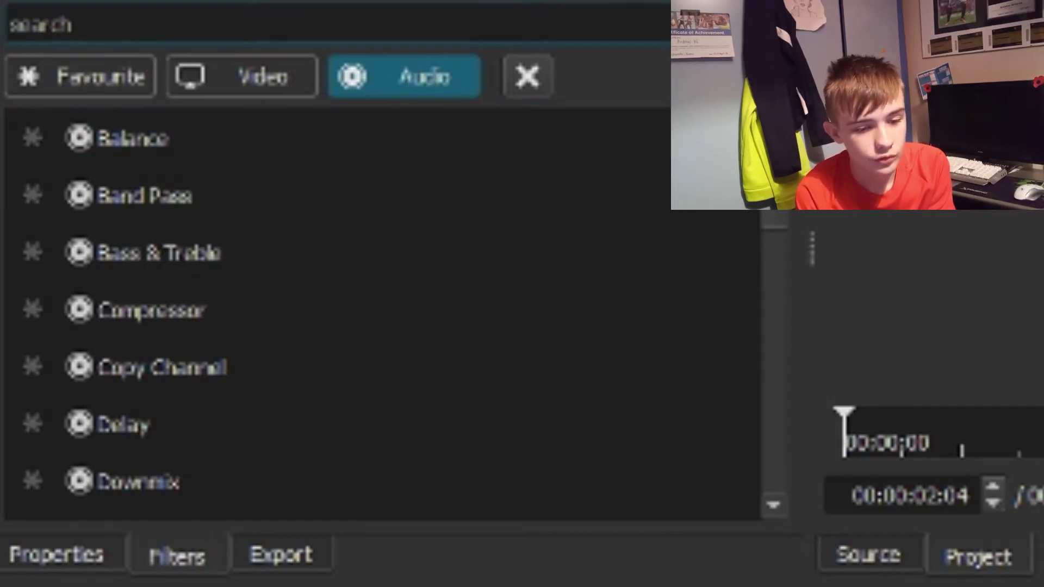
drag(774, 202, 783, 304)
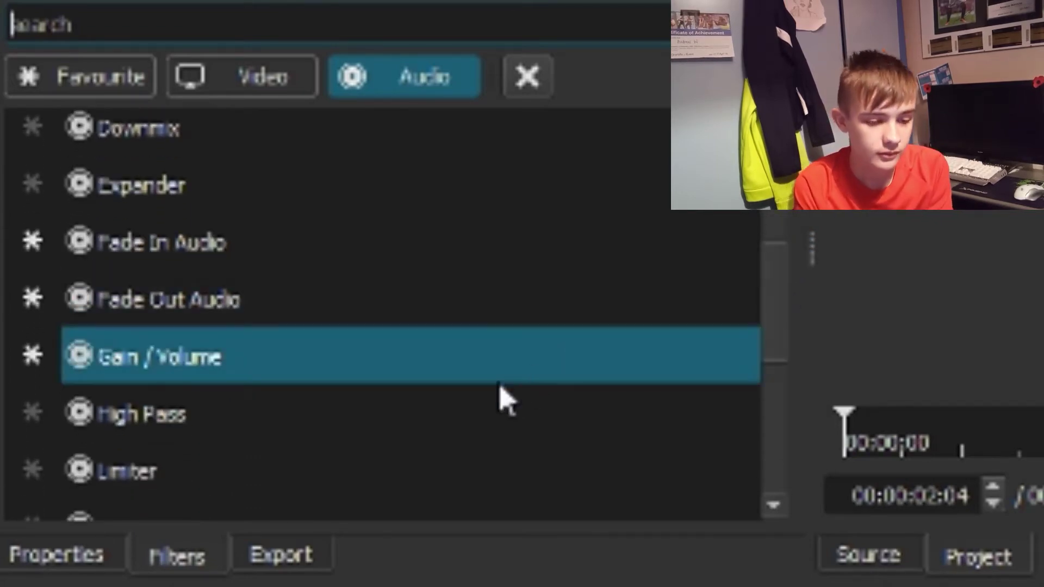
click(438, 372)
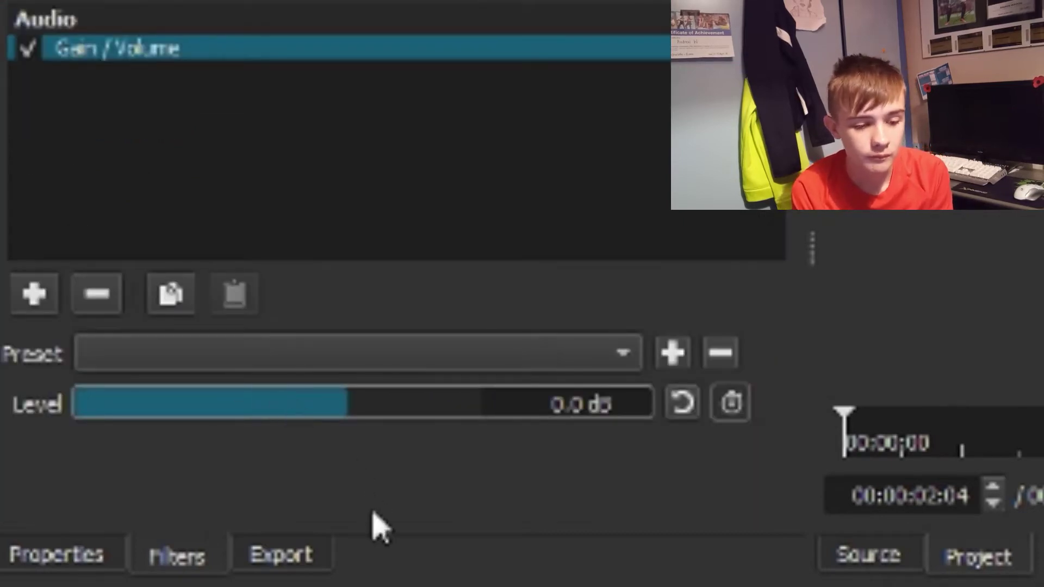
- Lower the Chill Day music's Gain / Volume level to about -31.7 dB
drag(345, 410, 505, 387)
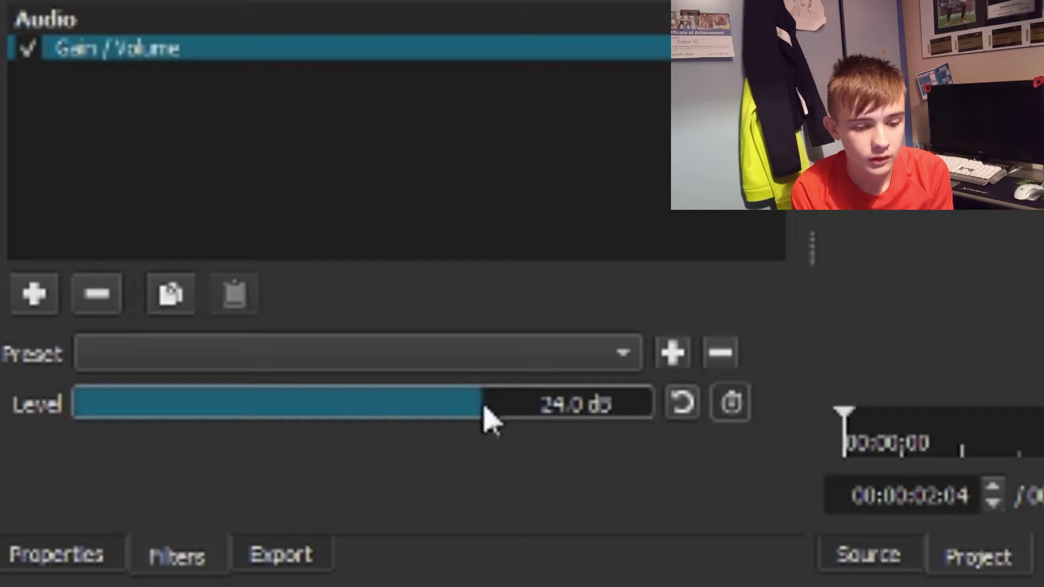
drag(481, 407, 176, 409)
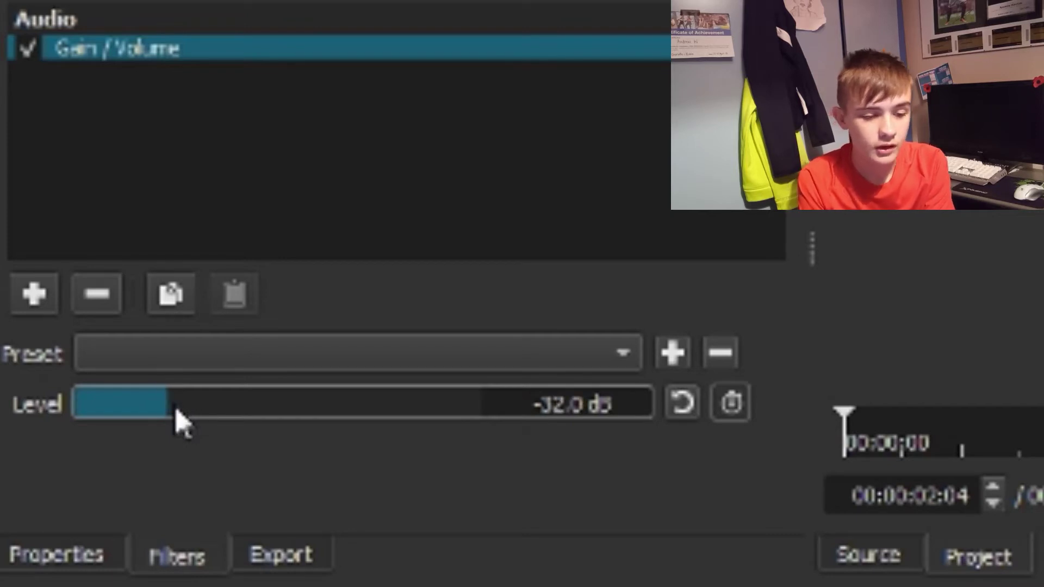
drag(176, 409, 181, 410)
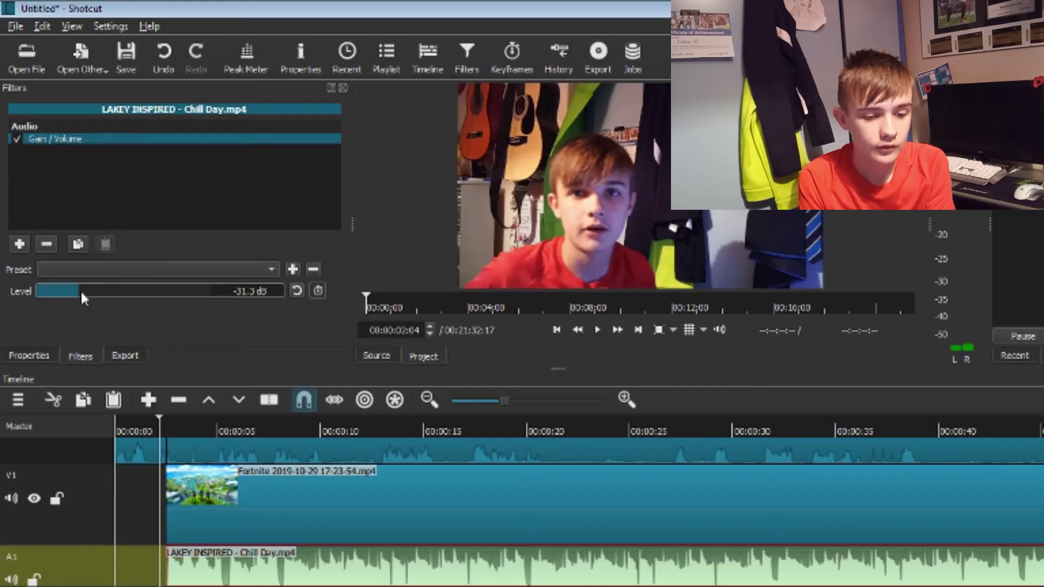
drag(81, 294, 80, 294)
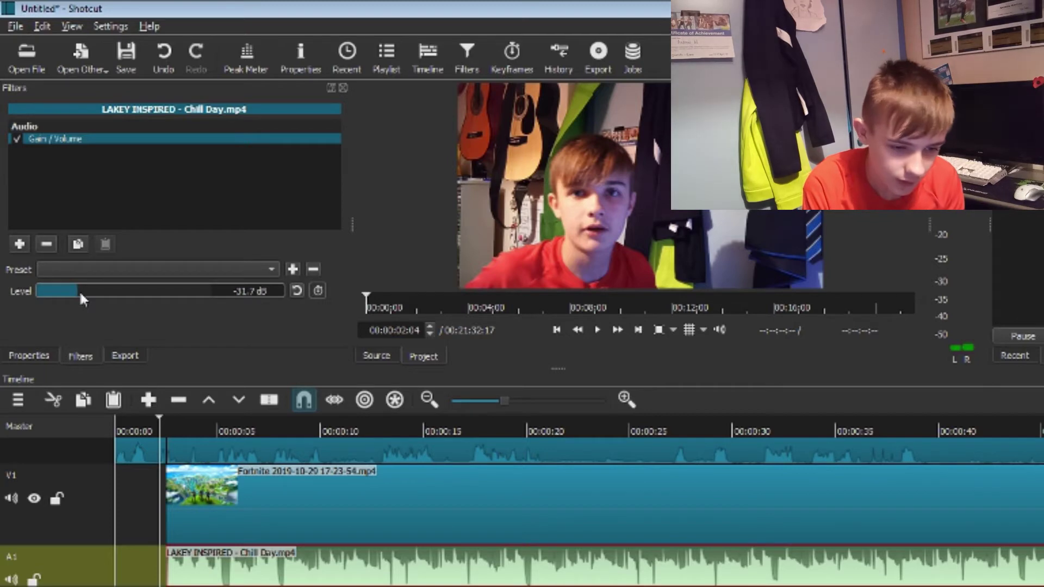
- Replace the music's Gain / Volume filter with a freshly added one from the audio filters
click(132, 429)
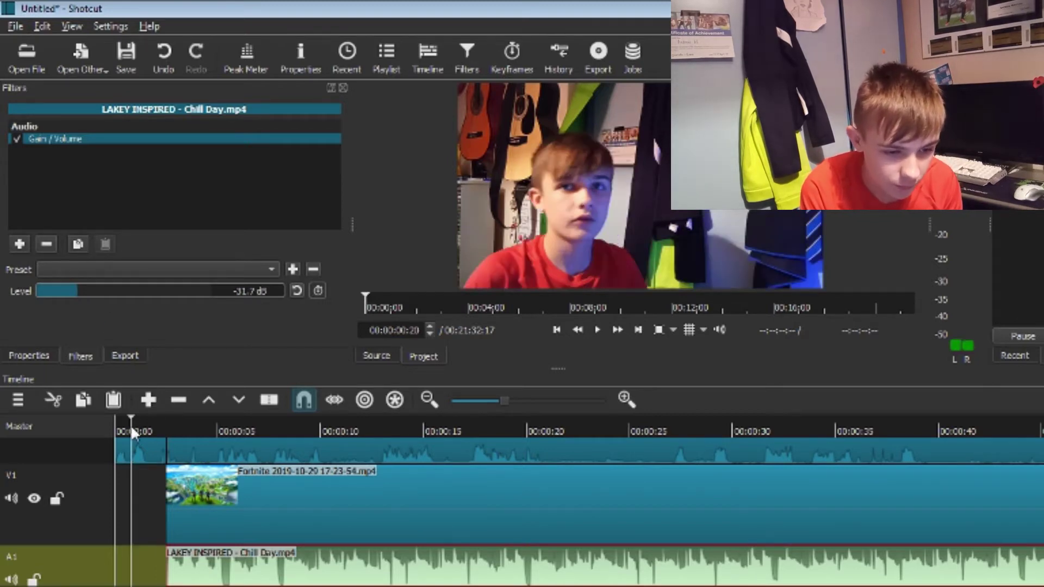
click(46, 244)
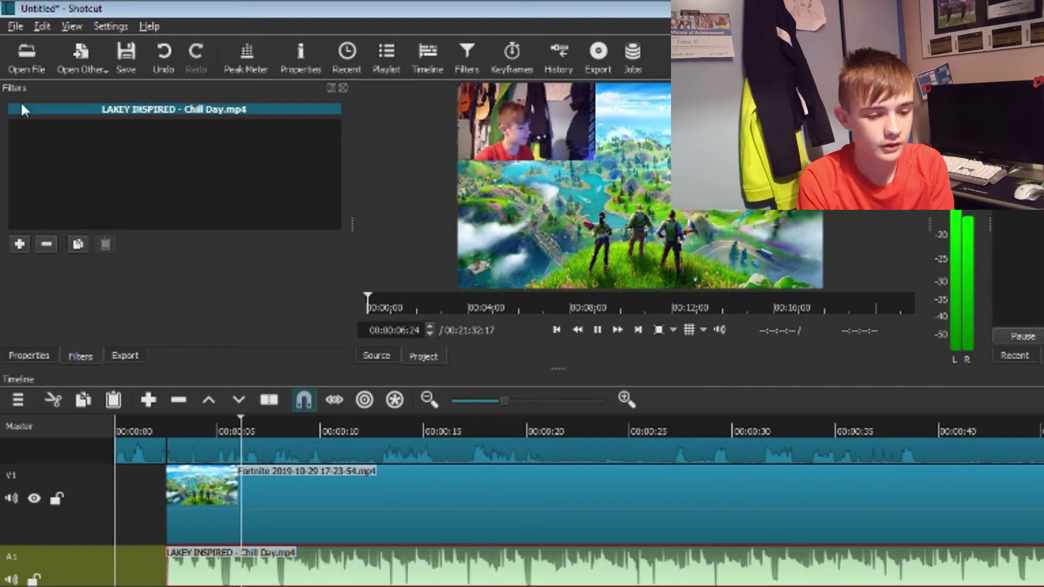
click(20, 246)
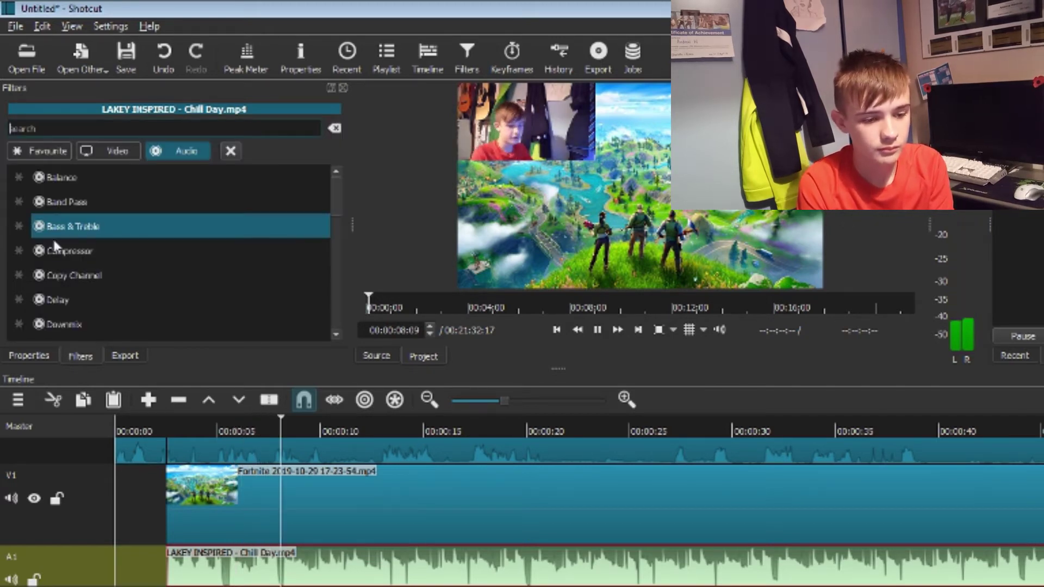
click(53, 149)
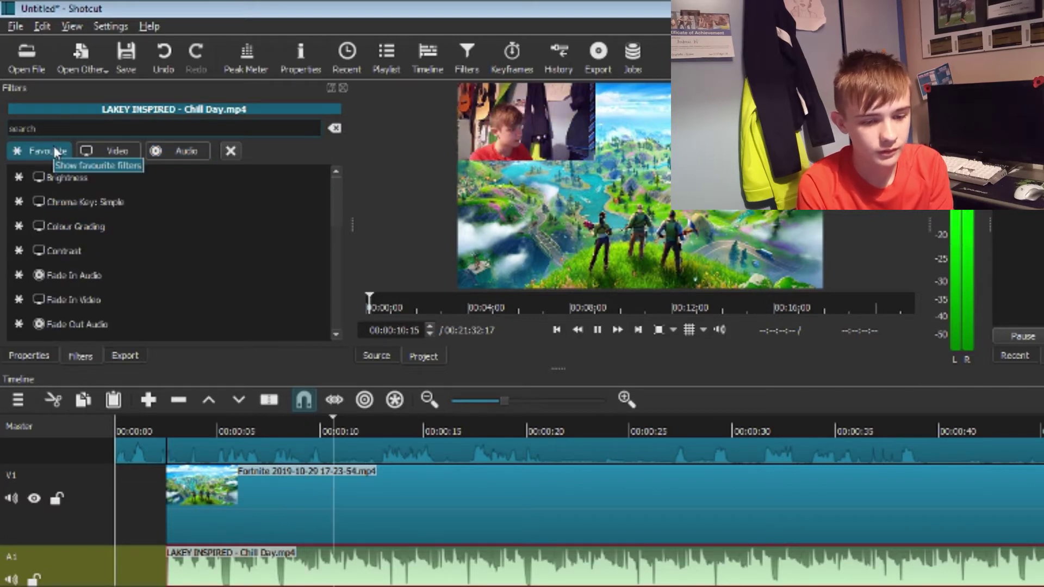
click(595, 330)
mouse_move(339, 211)
mouse_down()
mouse_move(340, 293)
mouse_move(339, 215)
mouse_up()
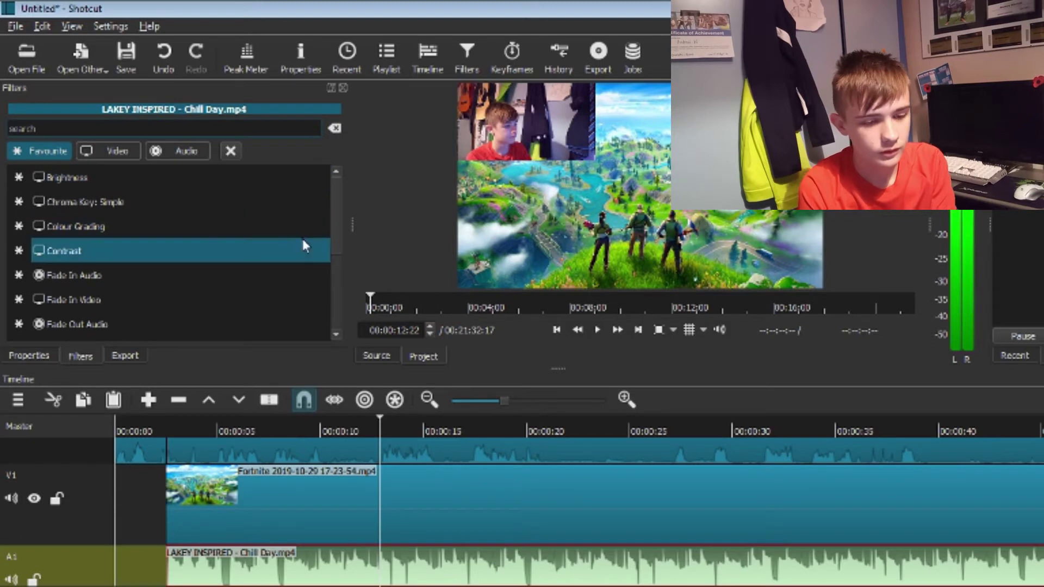
click(177, 148)
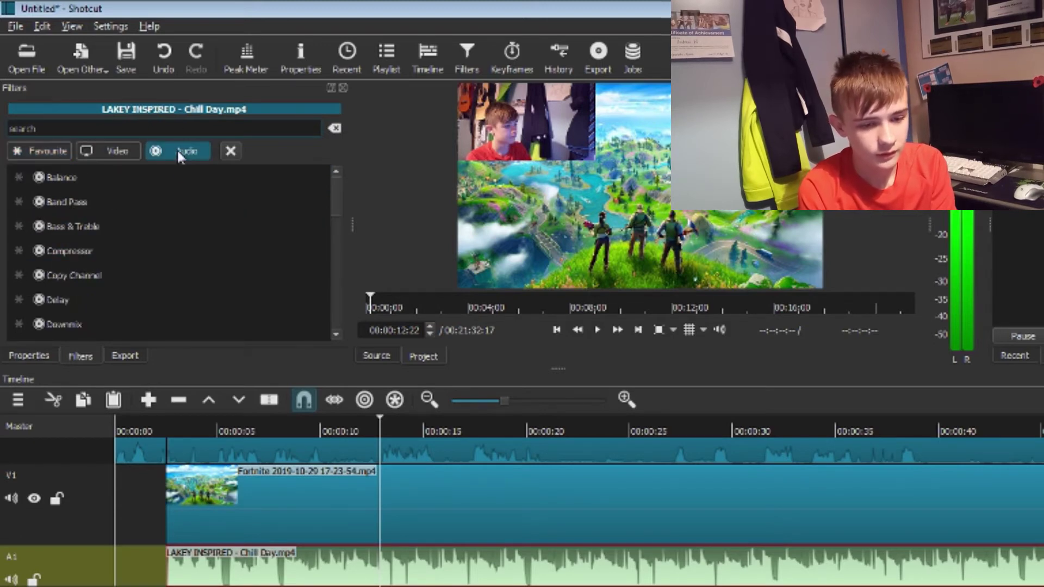
drag(334, 191, 337, 254)
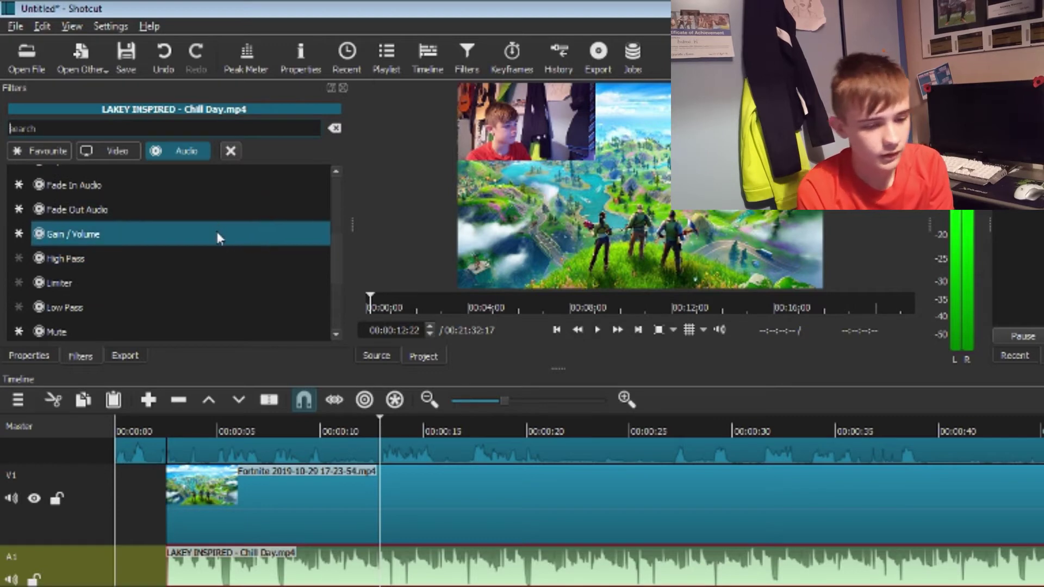
click(216, 235)
- Set the new Gain / Volume level on the Chill Day music to -31.3 dB
click(75, 288)
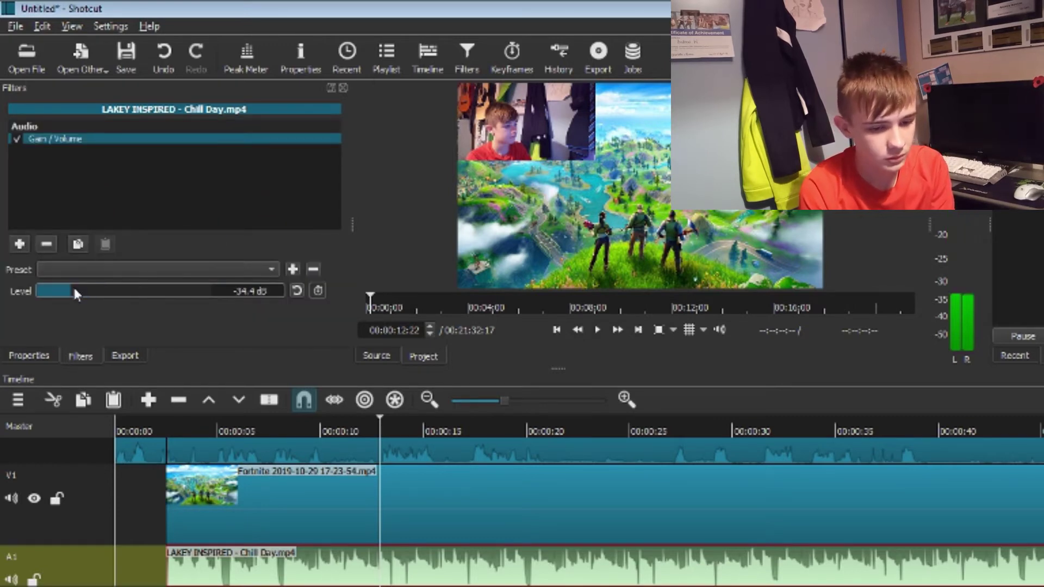
drag(75, 289, 78, 288)
click(133, 422)
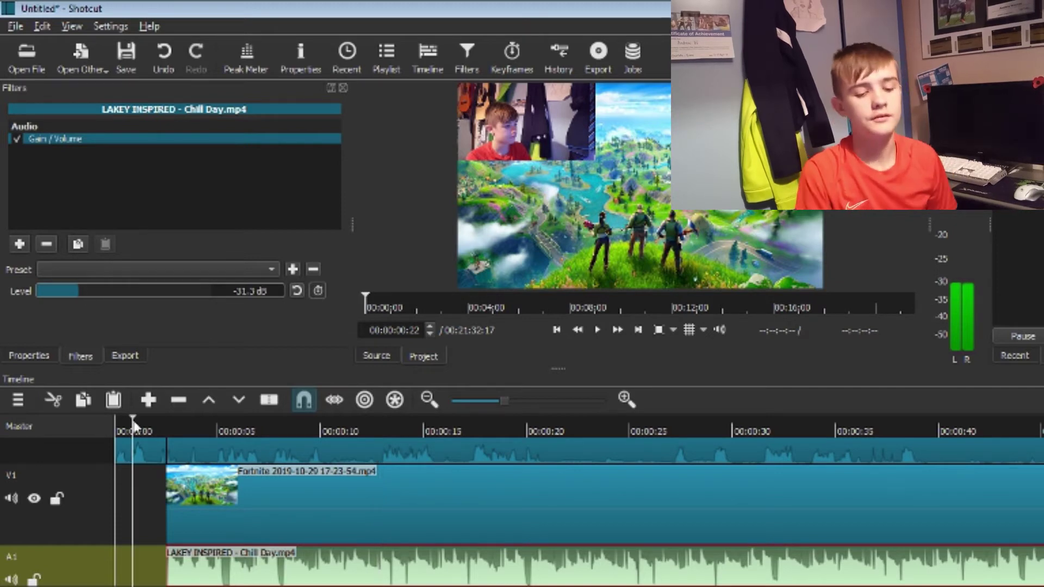
key(space)
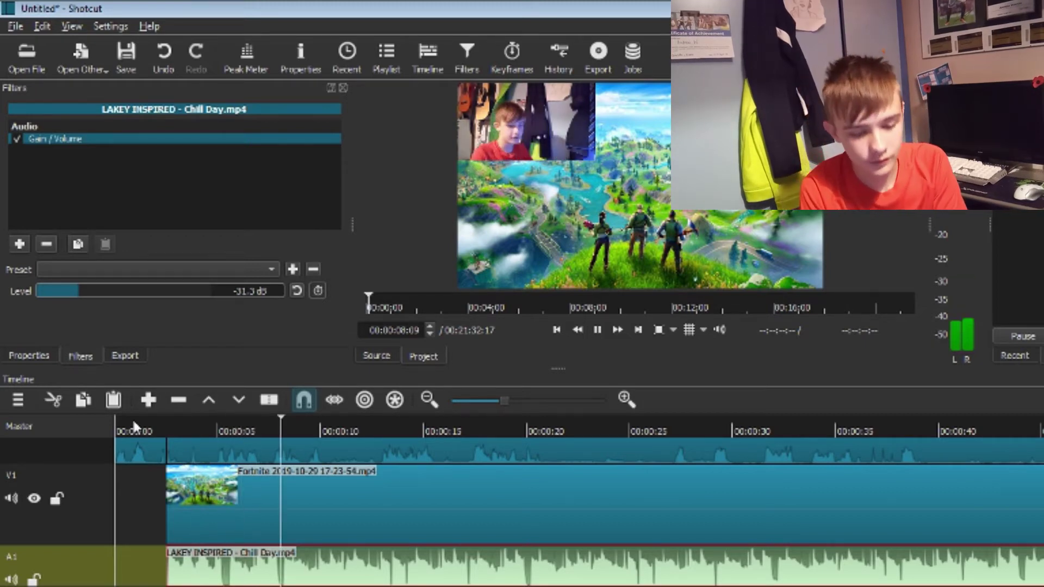
key(space)
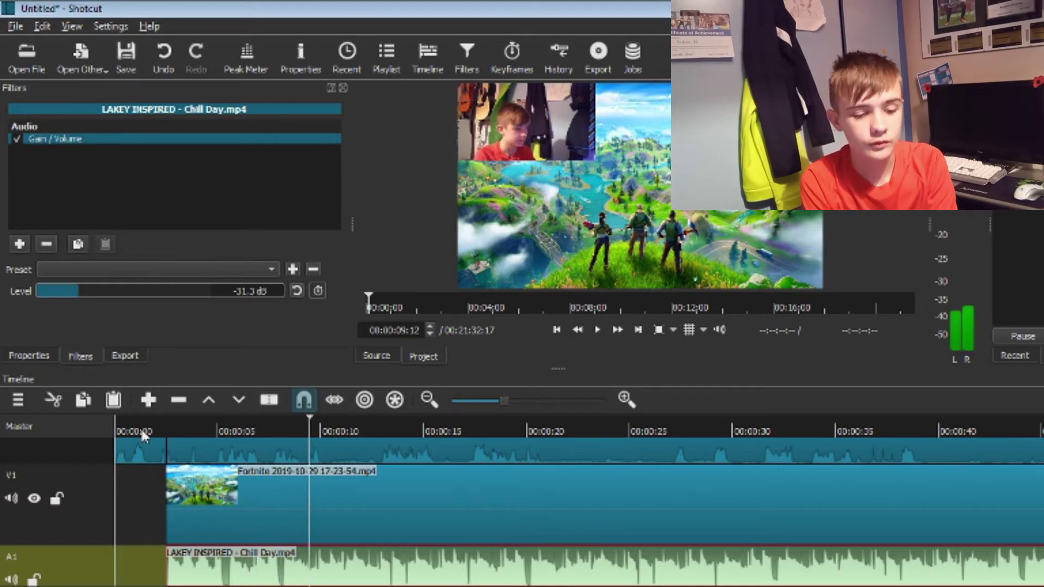
click(140, 427)
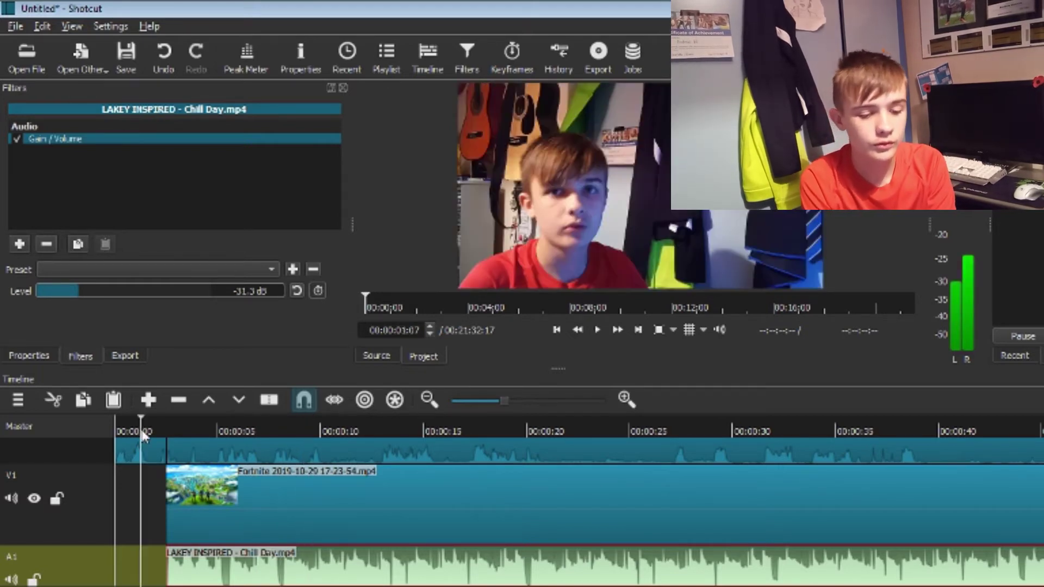
- Add a Gain / Volume filter to the webcam clip VID_20191029_174517.mp4 and raise it to 24.0 dB
click(212, 454)
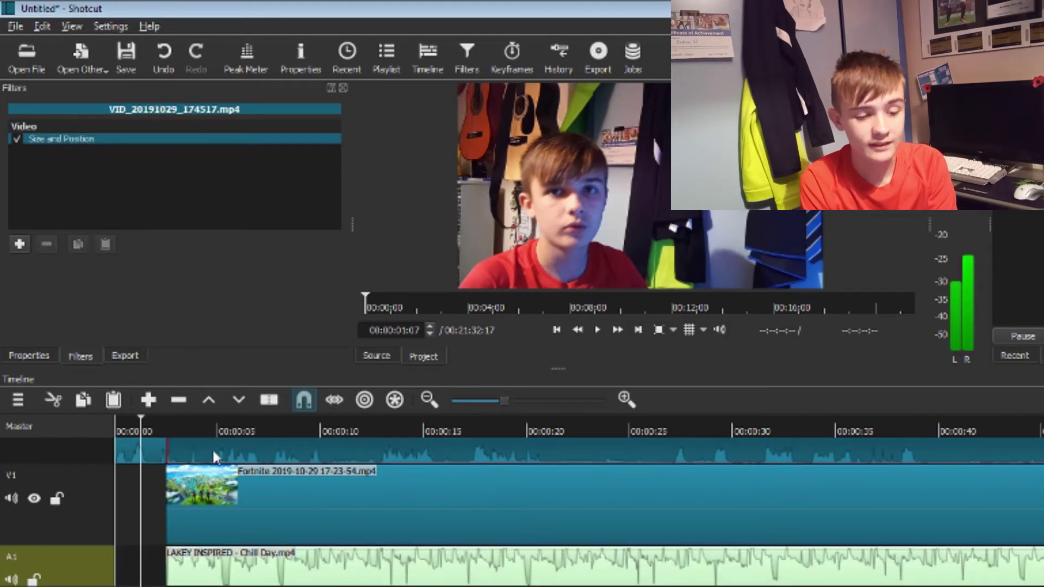
click(24, 246)
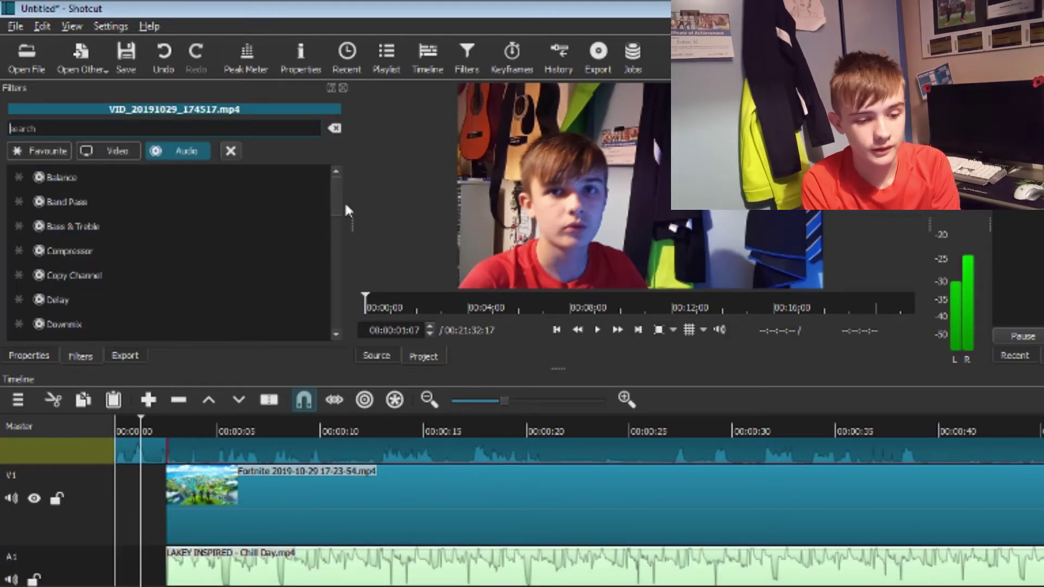
drag(335, 203, 334, 233)
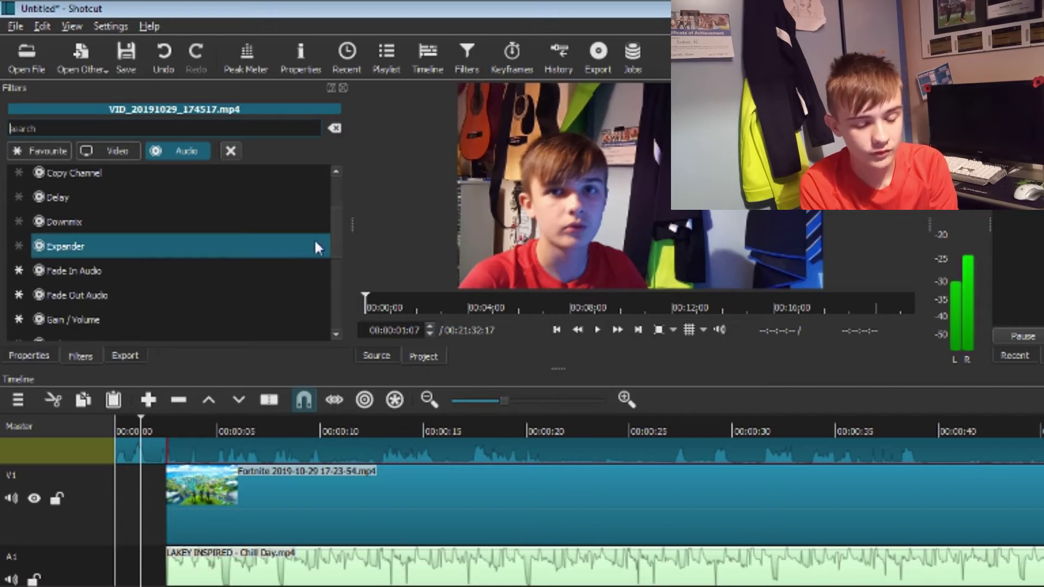
click(252, 314)
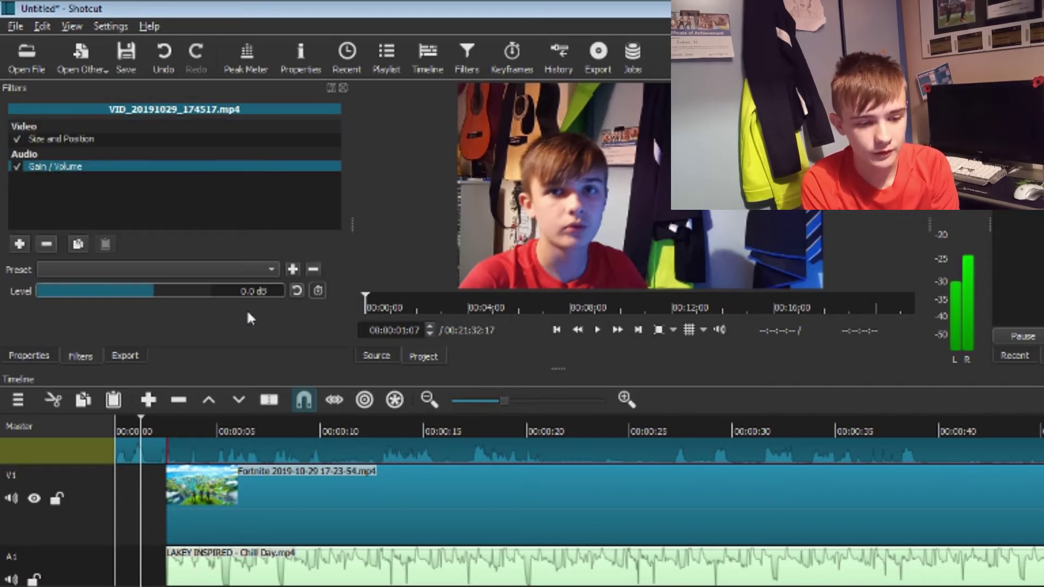
drag(158, 294, 217, 293)
- Play back to check the louder webcam audio, then zoom the timeline out
key(space)
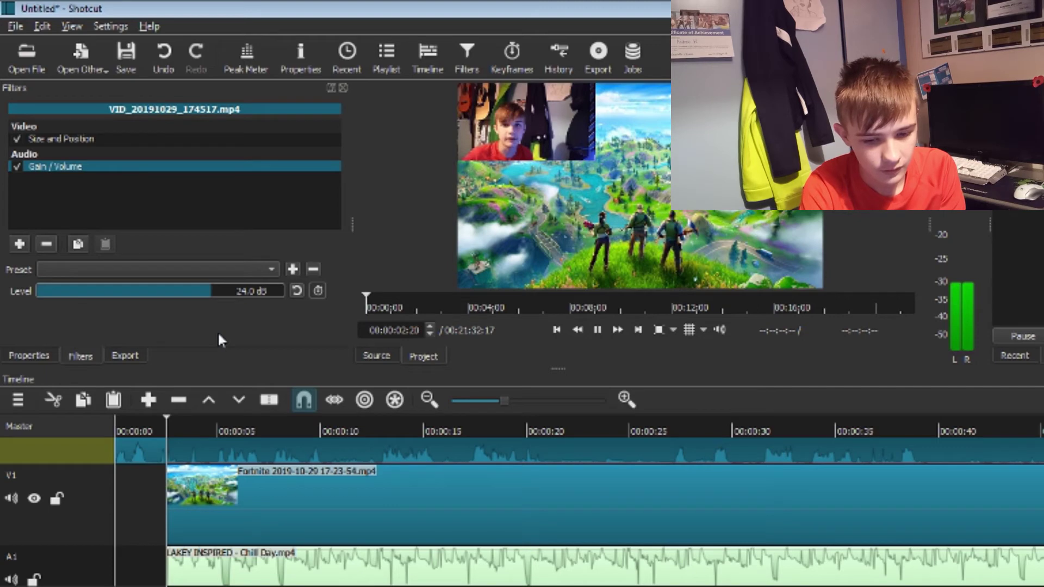
key(space)
key(minus)
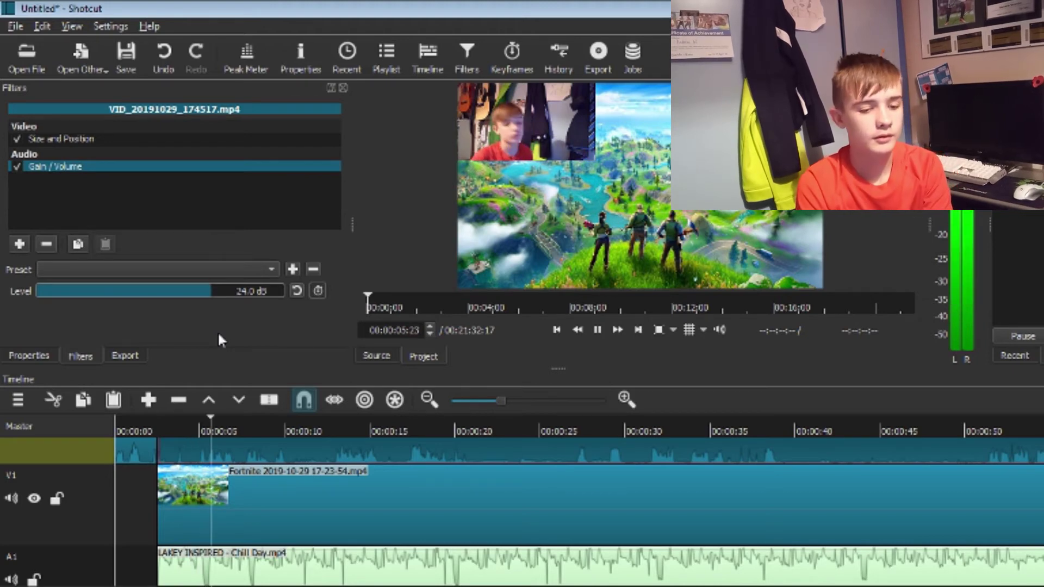
- Remove the webcam clip's Gain / Volume filter and add Fade In Audio to the Chill Day music
click(45, 246)
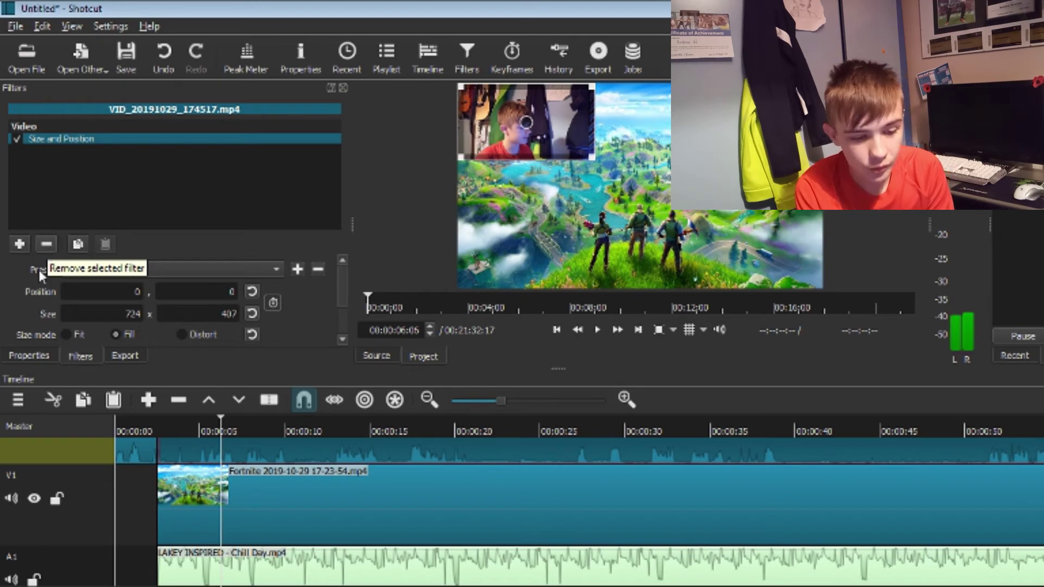
click(189, 573)
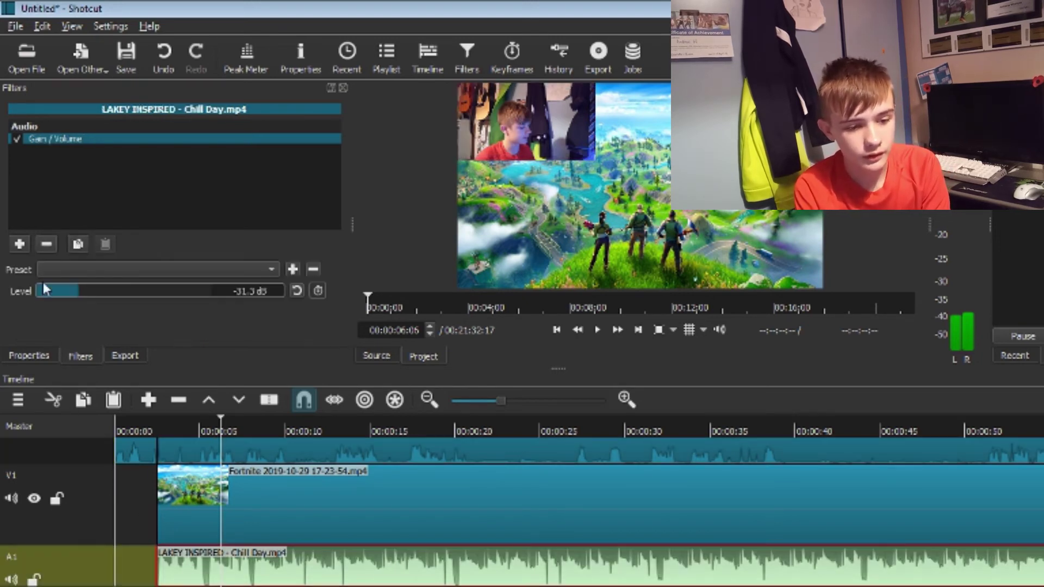
click(21, 244)
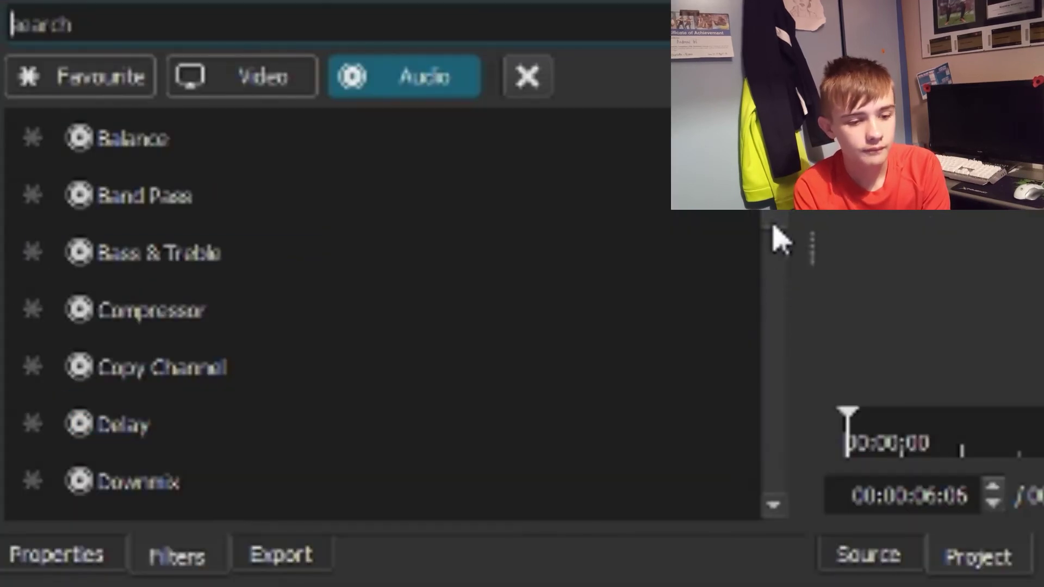
scroll(338, 282, down, 1)
drag(779, 258, 778, 304)
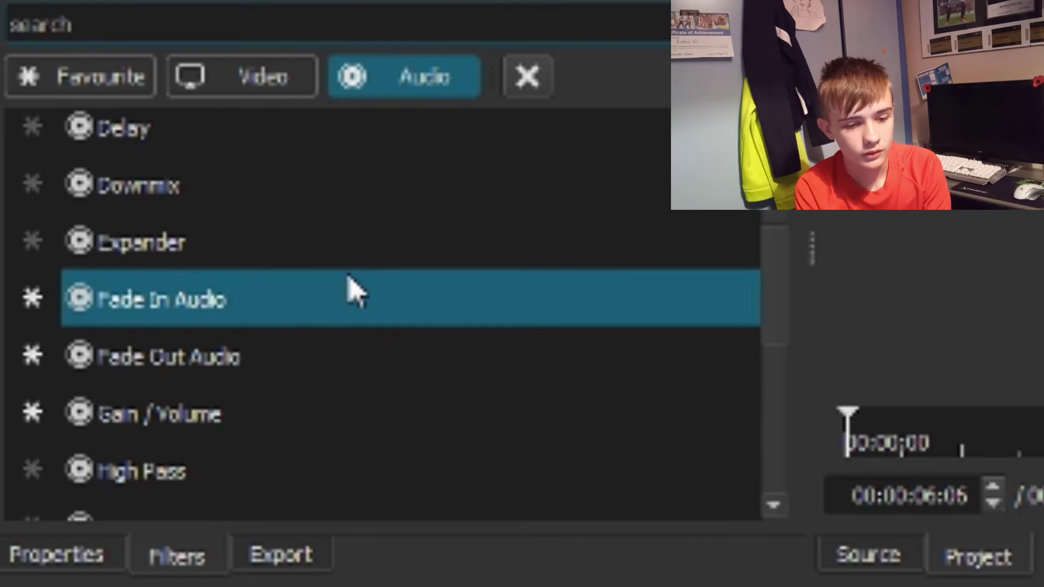
click(351, 286)
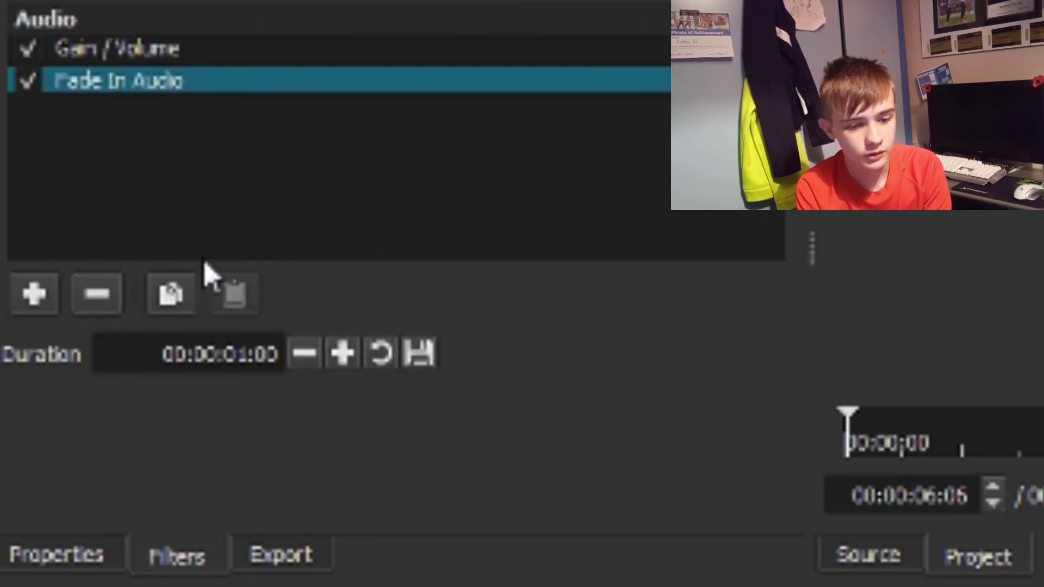
- Add a 00:00:01:00 Fade Out Audio filter to the Chill Day music clip
click(35, 293)
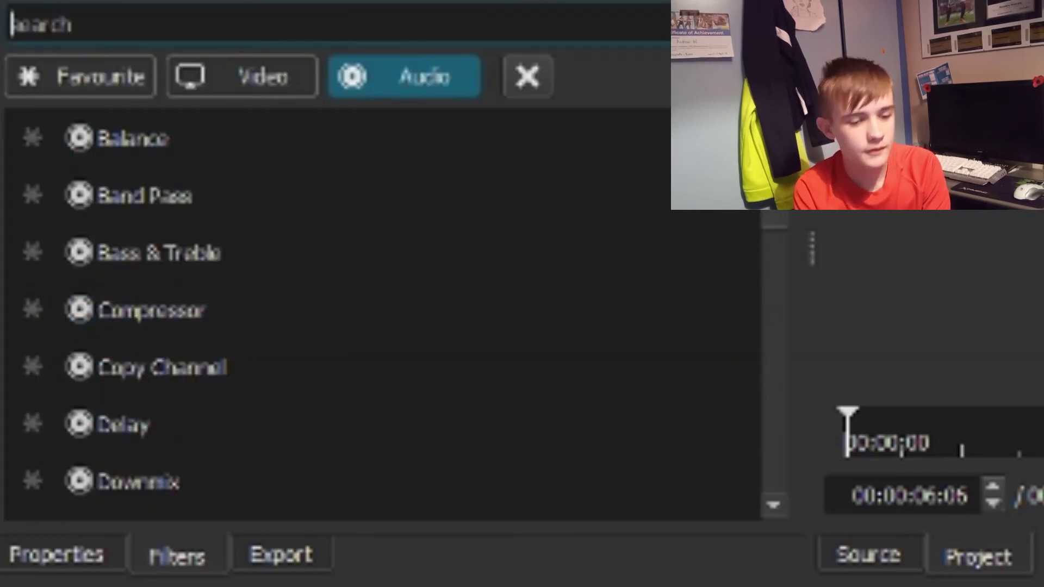
scroll(781, 268, down, 2)
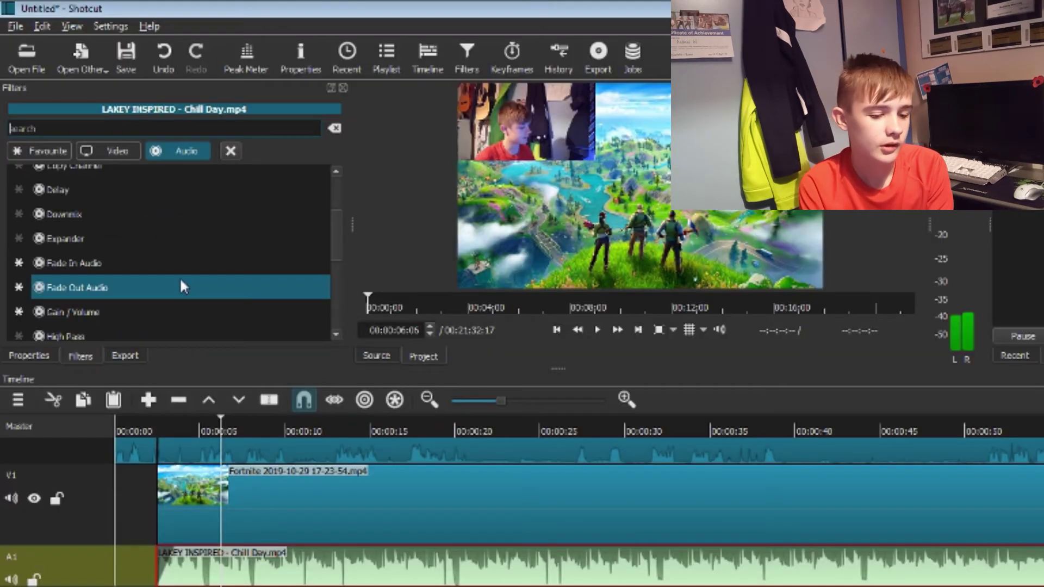
click(181, 282)
click(124, 429)
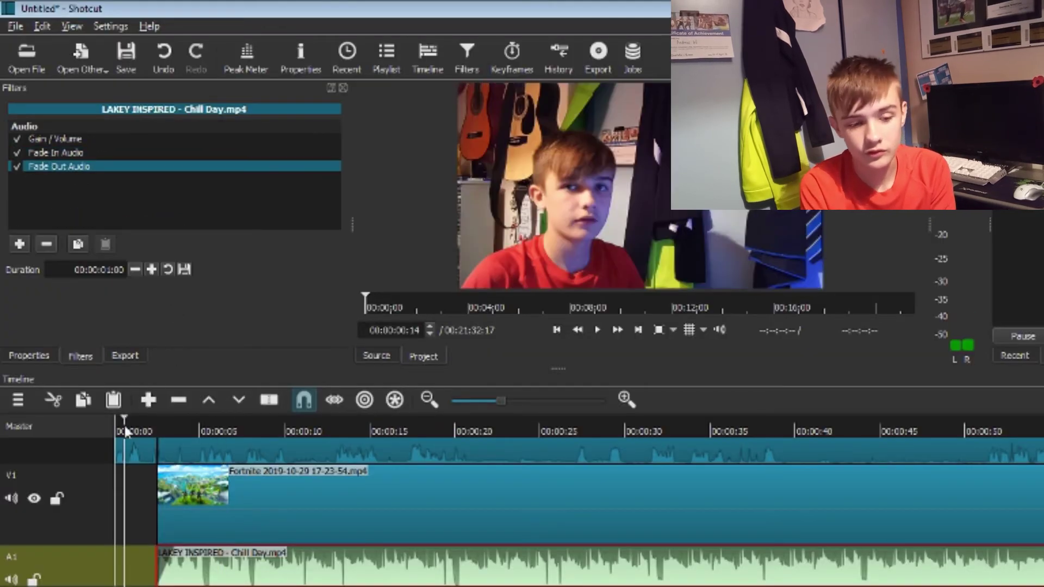